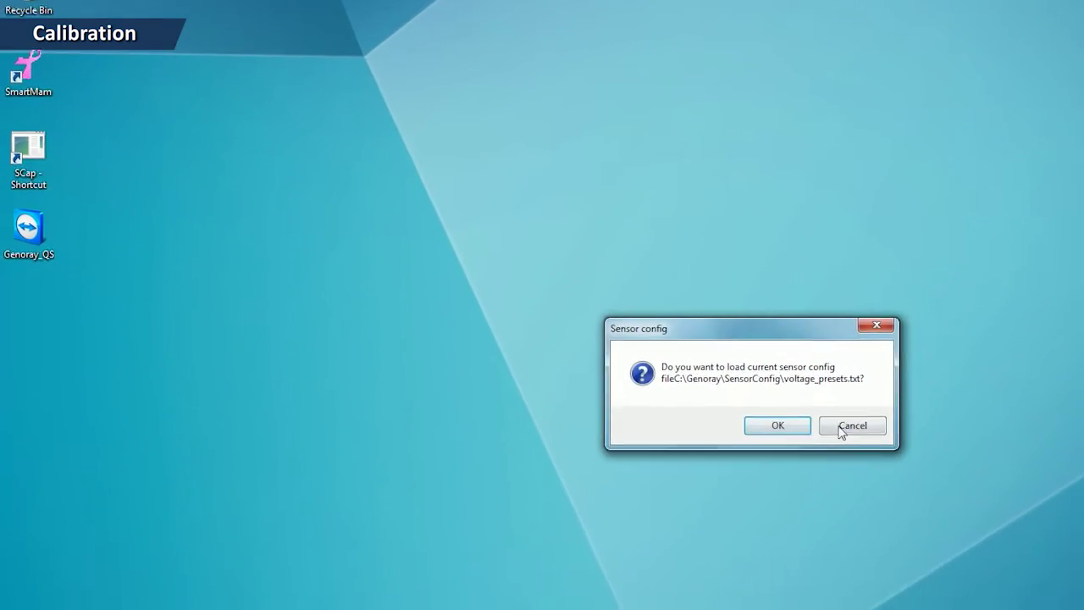
Without loading a sensor config, snap a test-mode raw image and confirm every sensor reads about 300
click(840, 428)
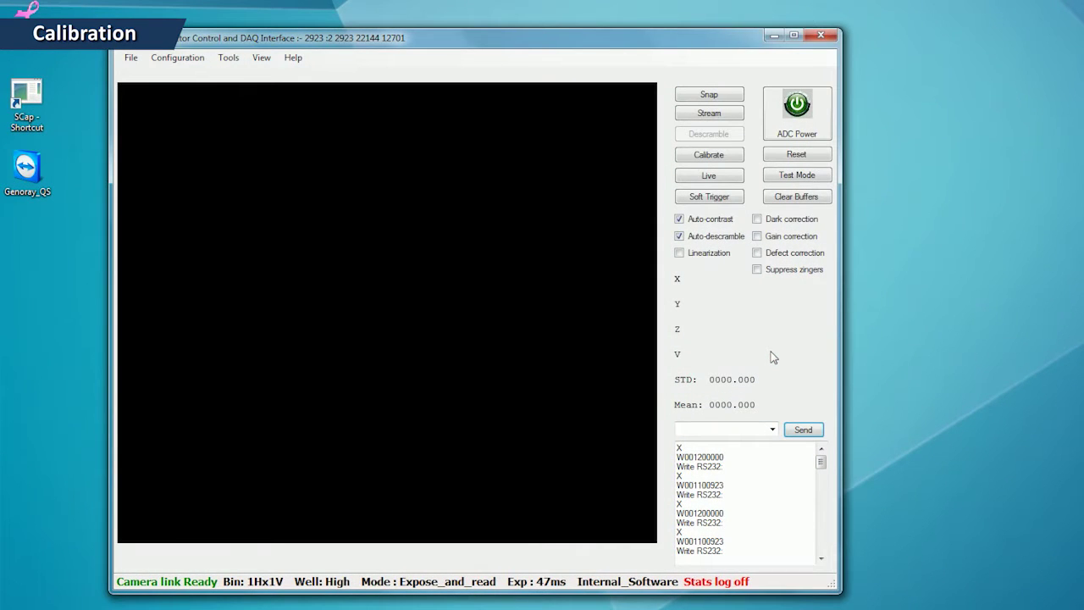
click(714, 96)
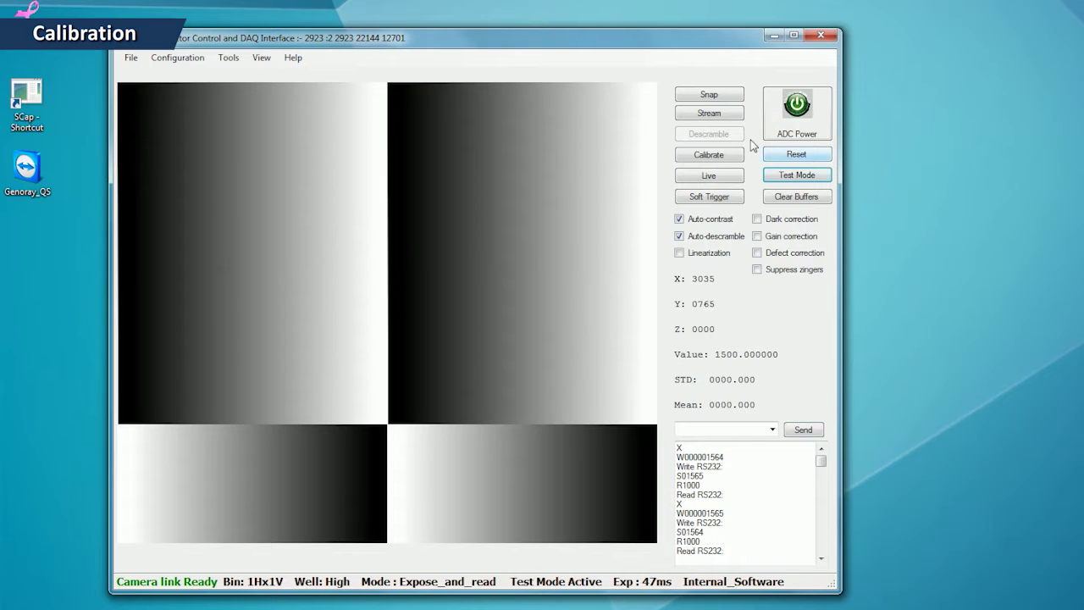
click(733, 98)
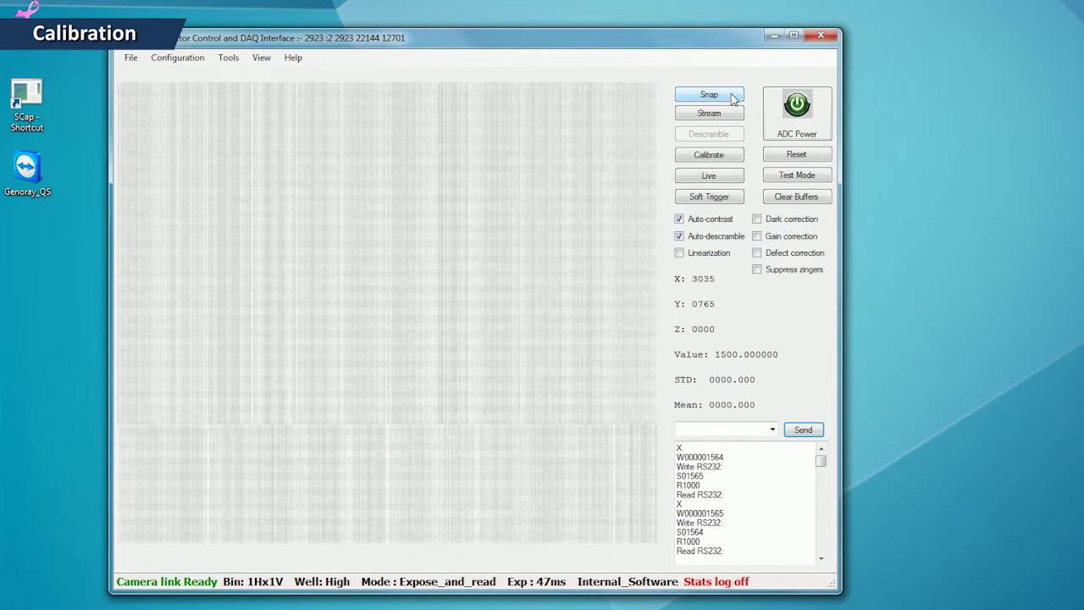
click(302, 125)
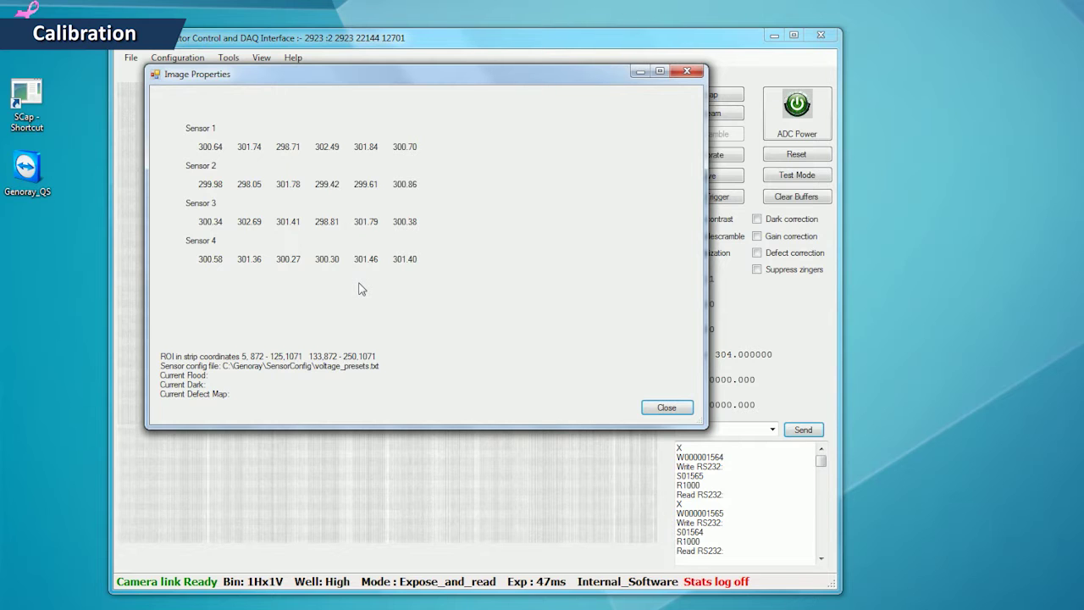
click(667, 409)
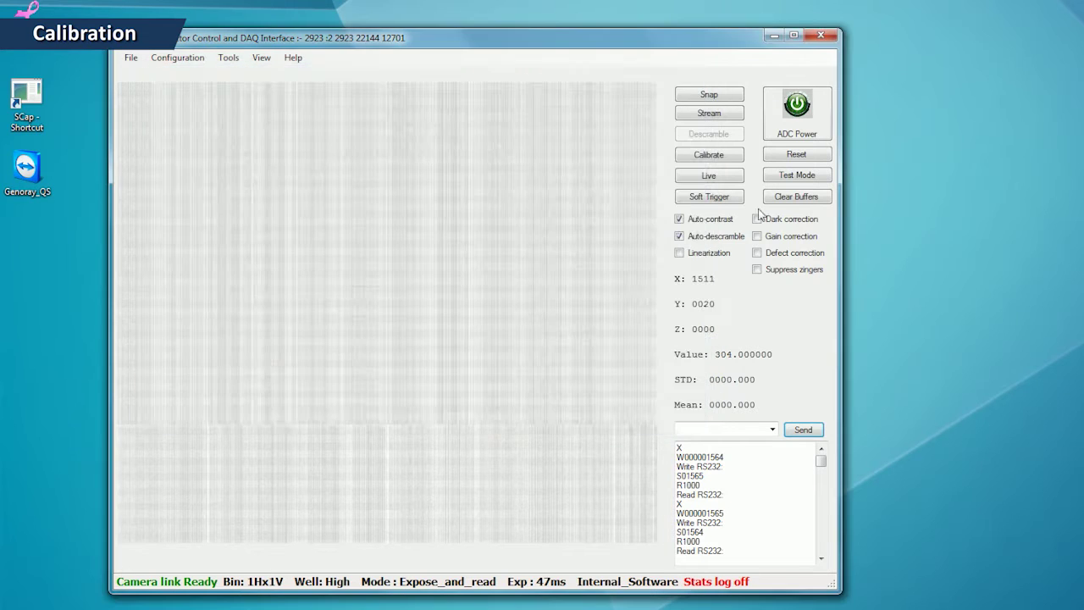
Run the offset calibration and save it over the existing voltage_presets config
click(707, 156)
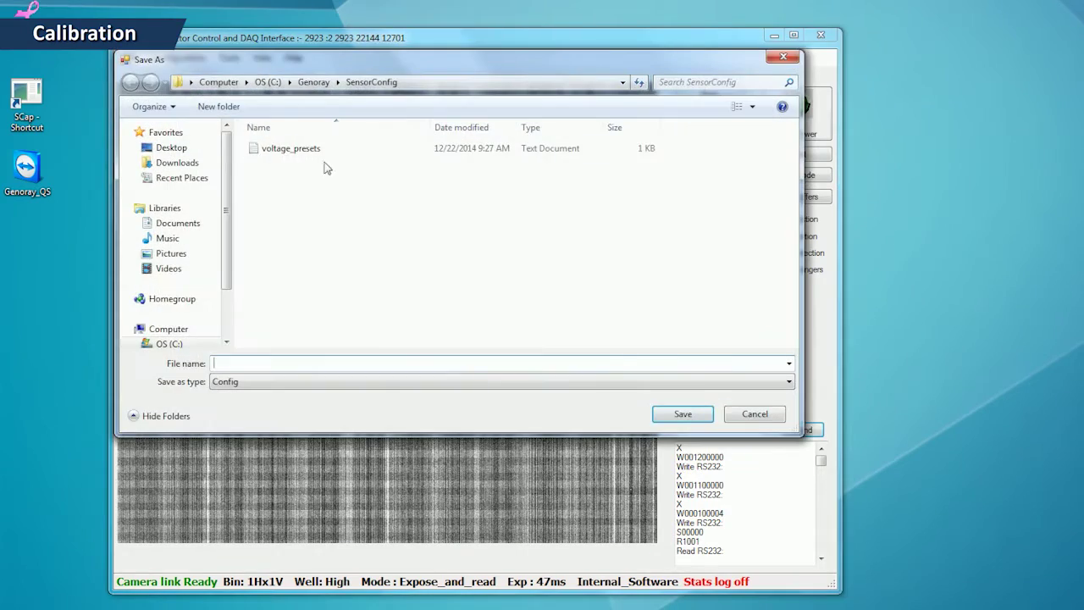
click(314, 149)
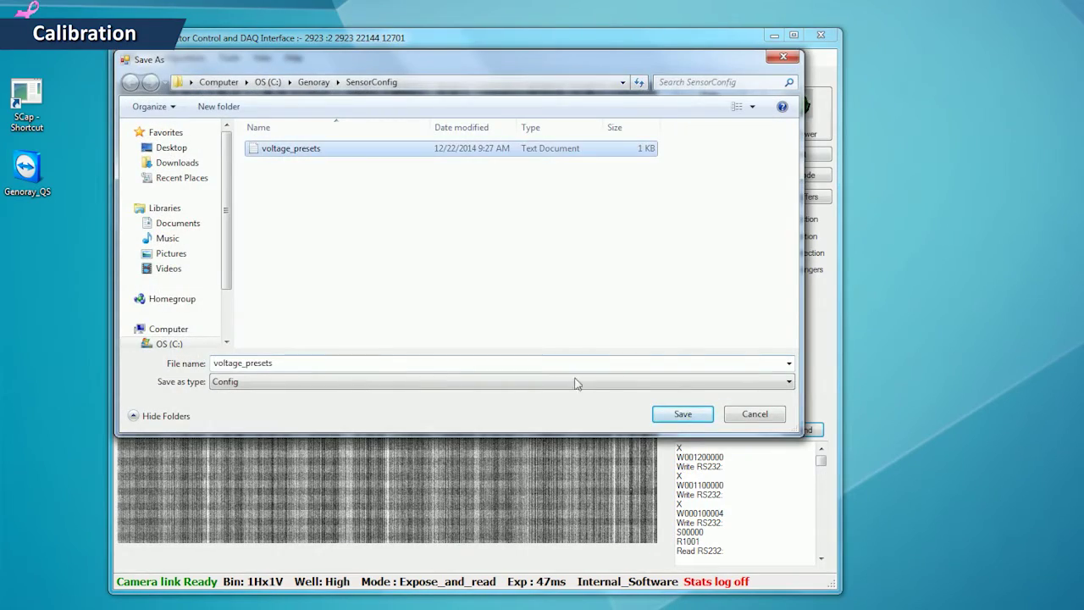
click(667, 417)
click(733, 307)
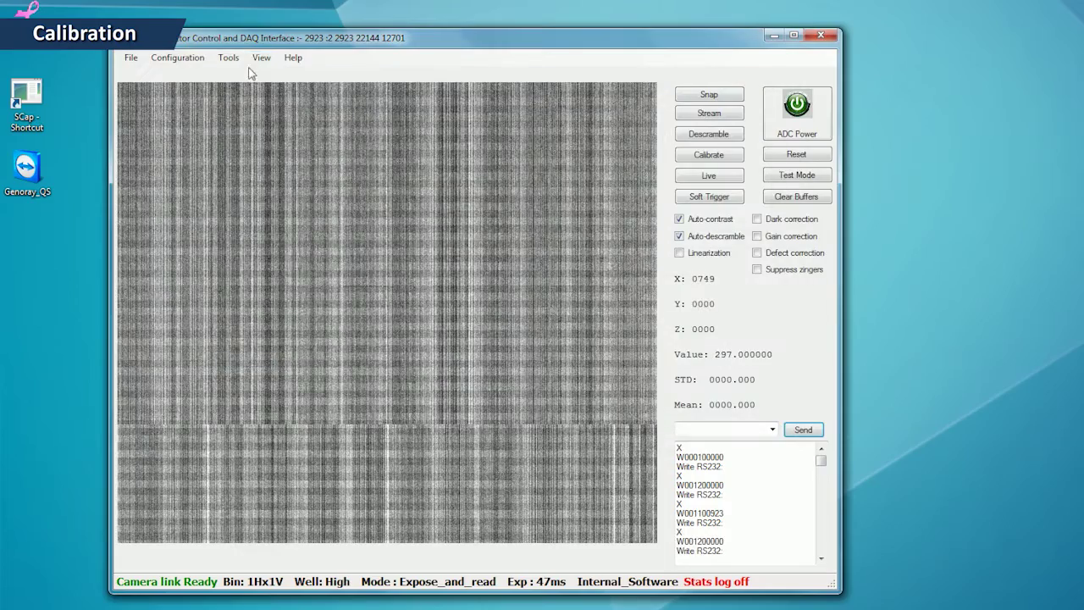
Confirm the calibrated sensor readings sit near 300, then close SCap
click(260, 57)
click(312, 123)
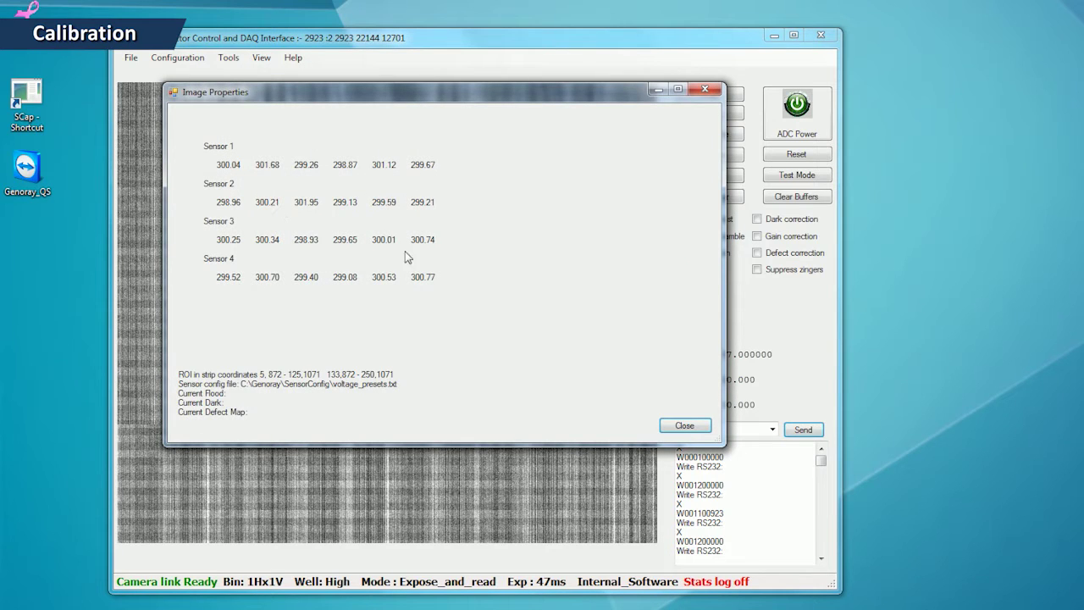
click(705, 90)
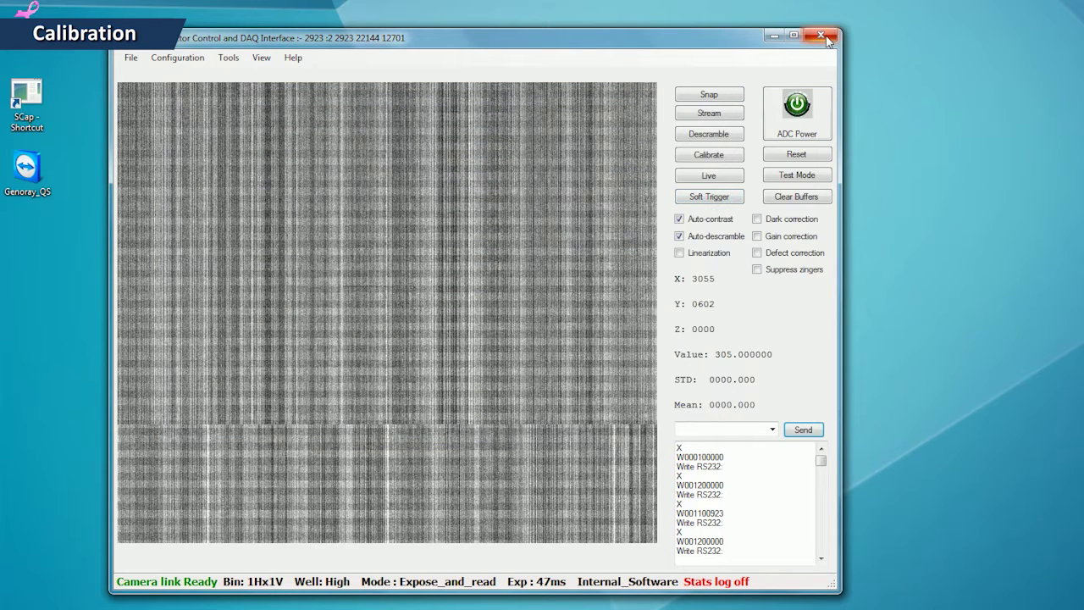
click(820, 35)
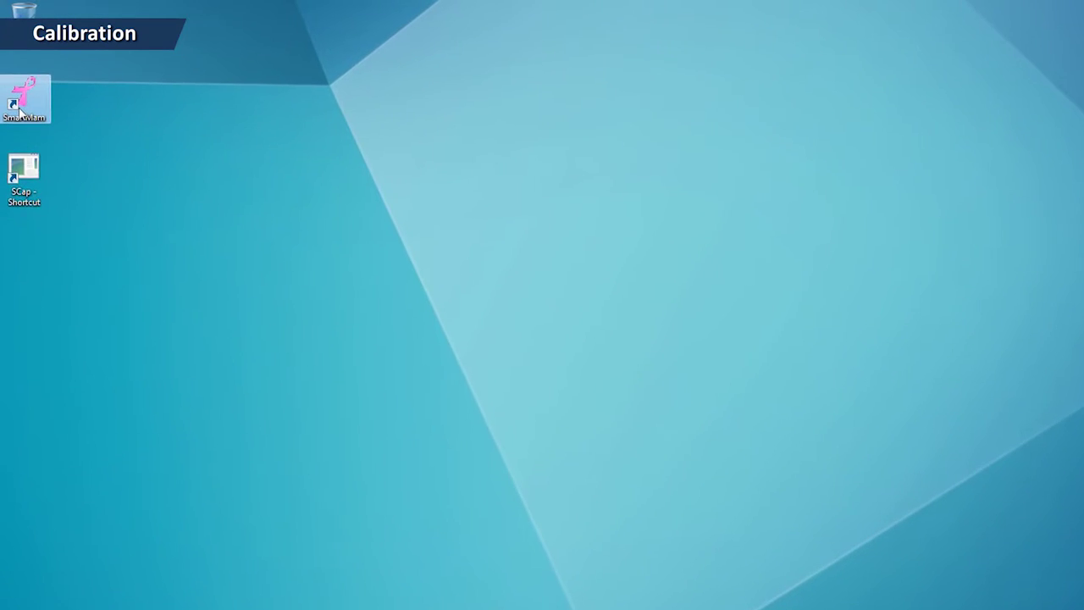
Launch SmartMam and set the current procedure to Calibration
double_click(19, 109)
text(calibration)
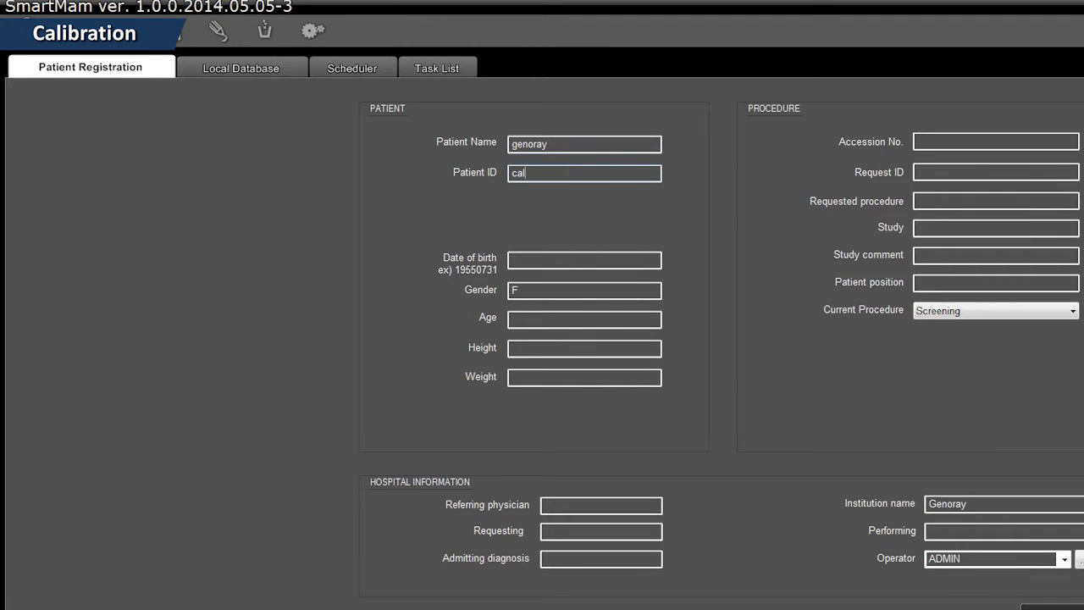
click(1070, 311)
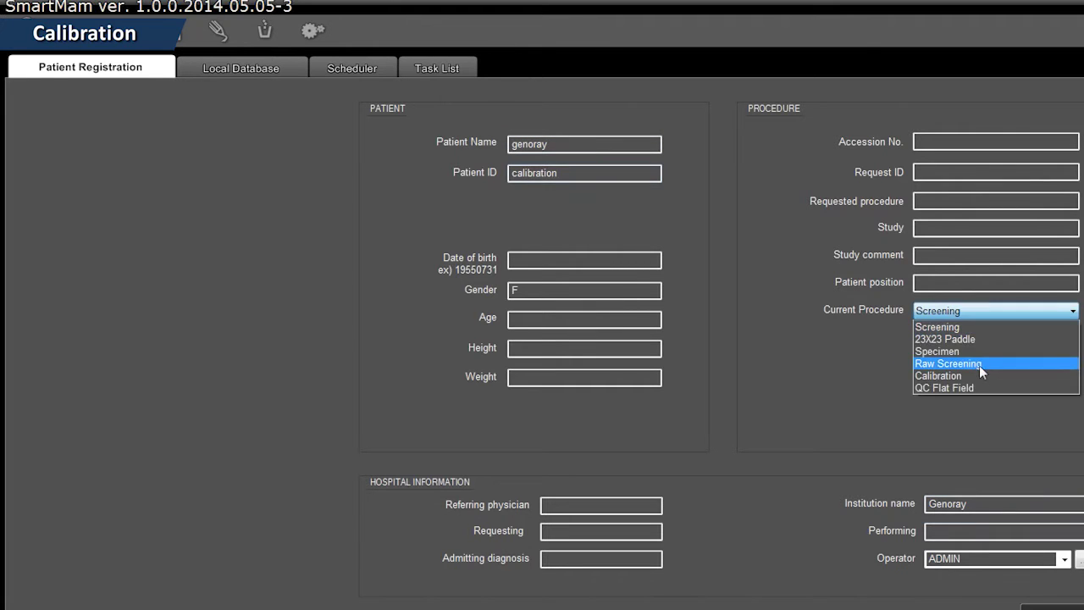
click(966, 376)
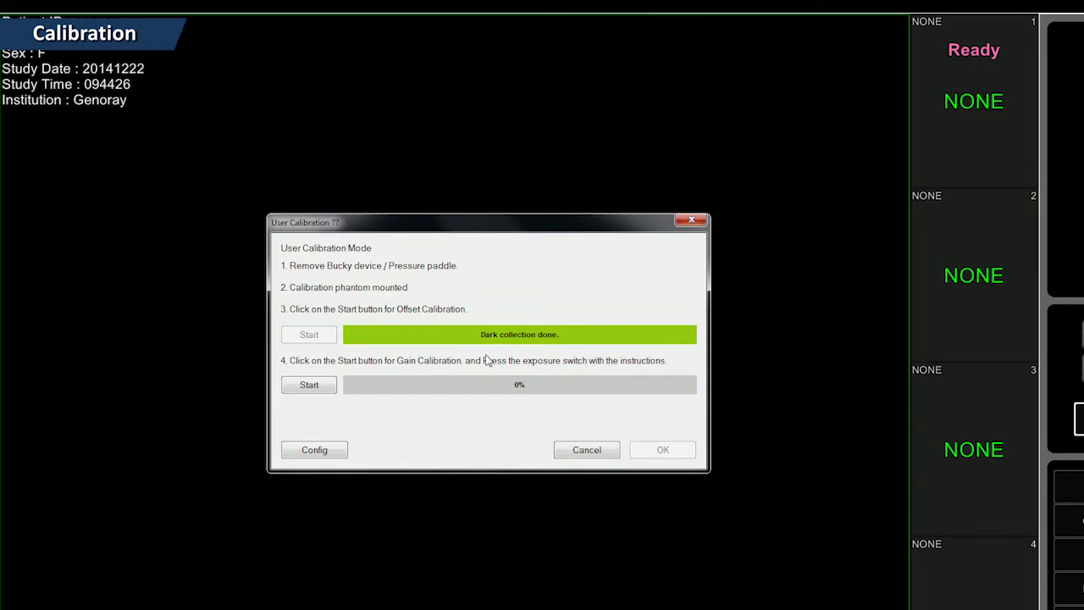
Accept the gain calibration kVp/mAs settings, finish the user calibration, and go back to the worklist
click(316, 453)
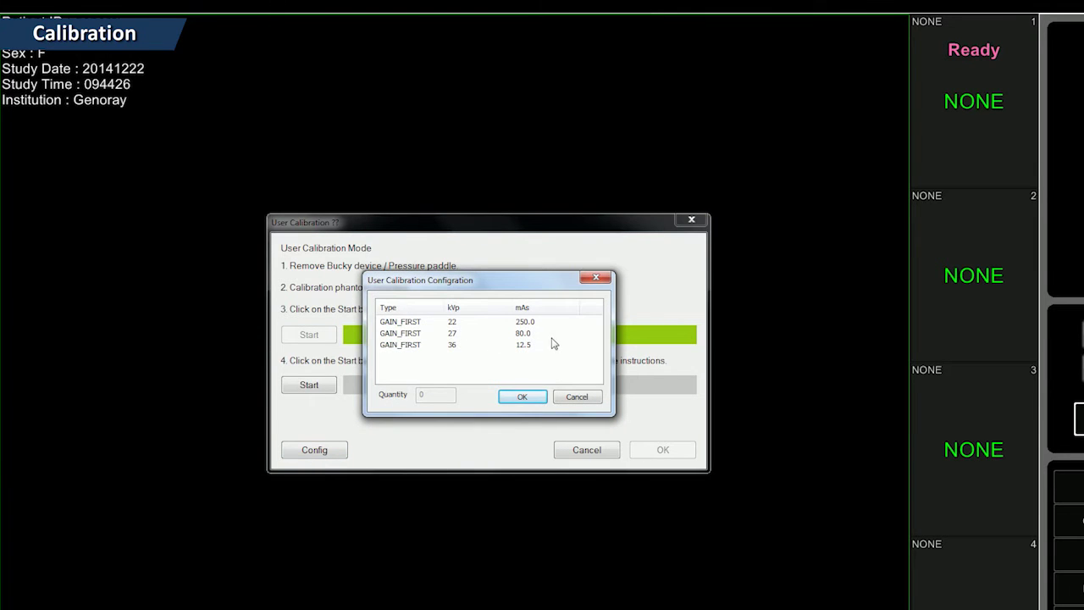
click(523, 402)
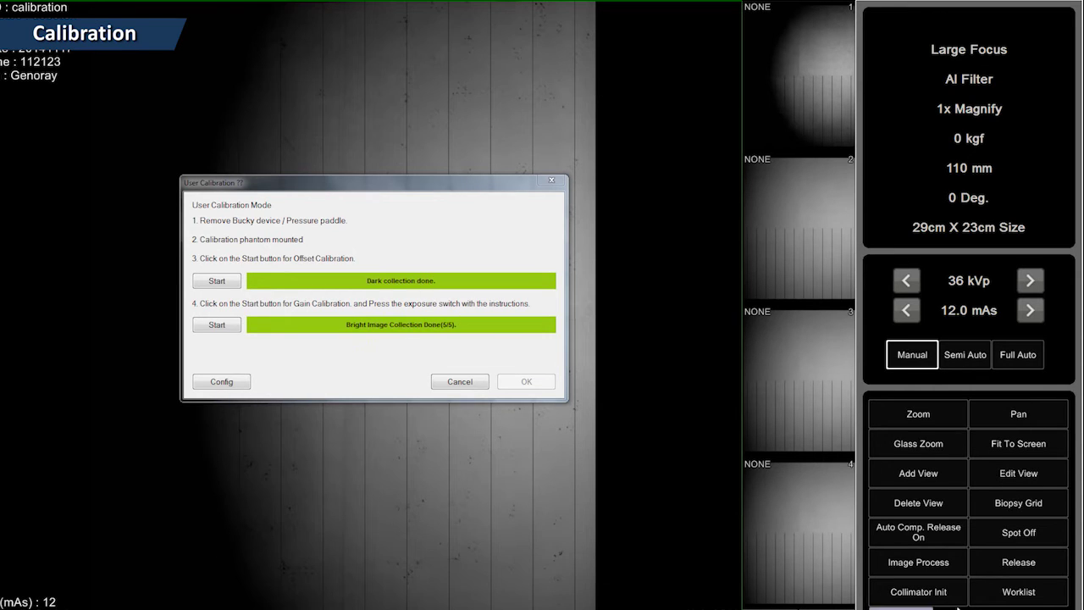
click(533, 381)
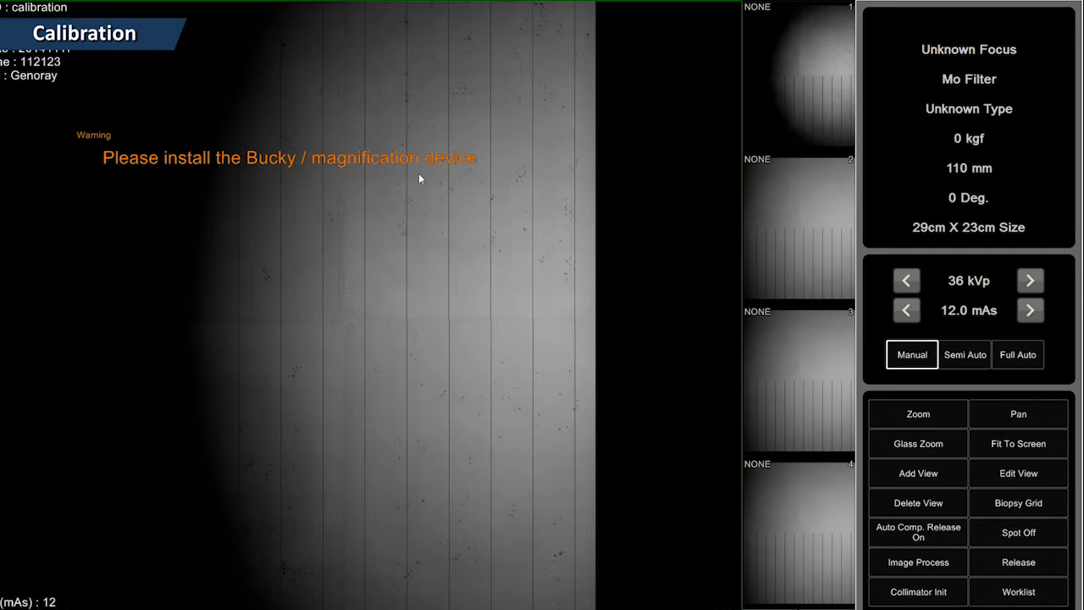
click(1020, 594)
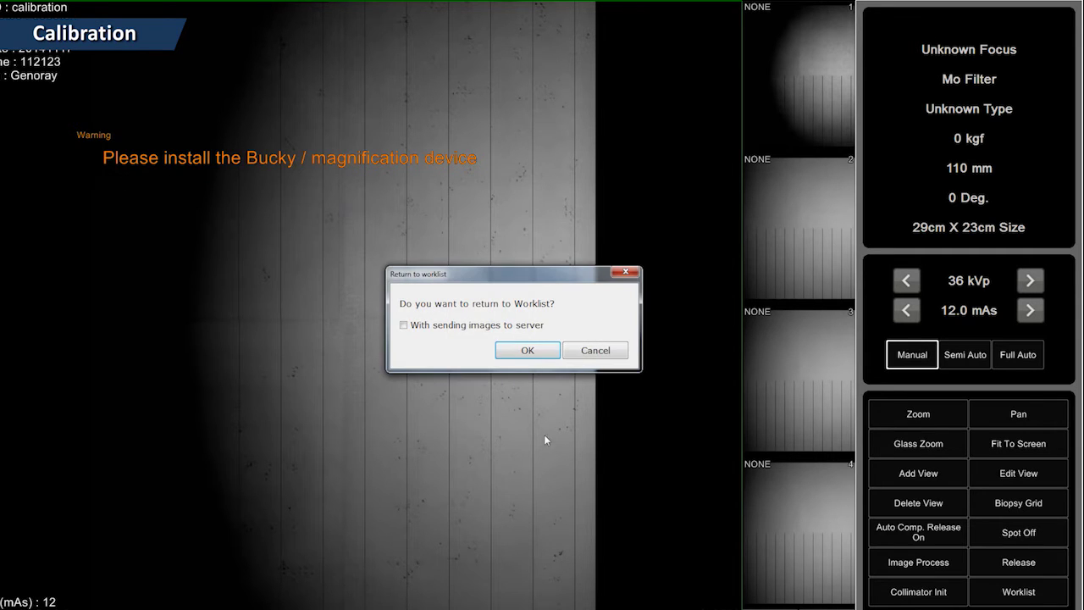
click(530, 351)
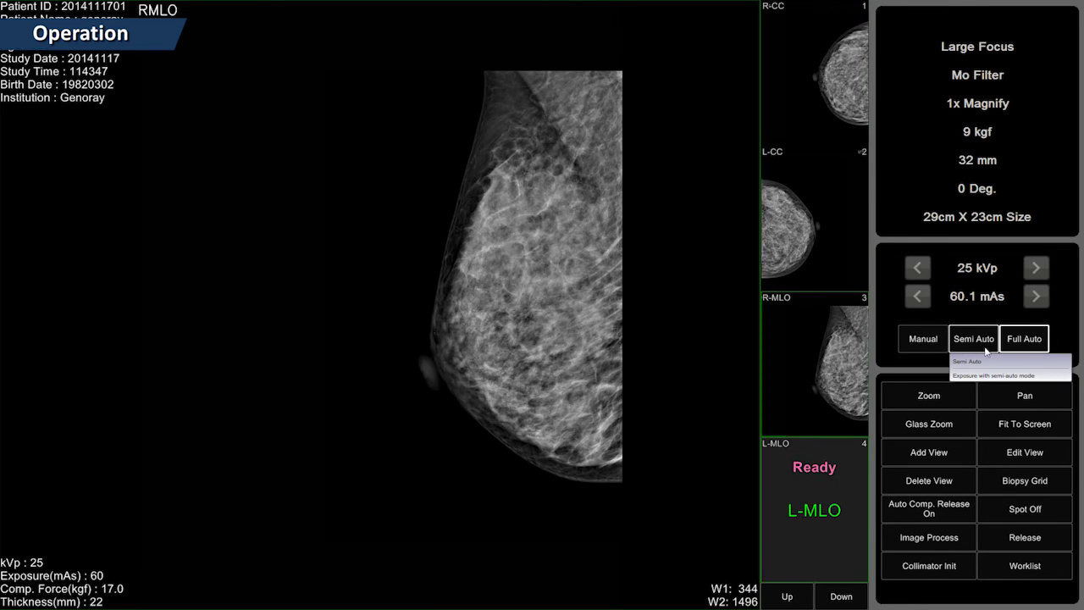
Close the finished four-view exam and confirm the return to the worklist
click(1000, 573)
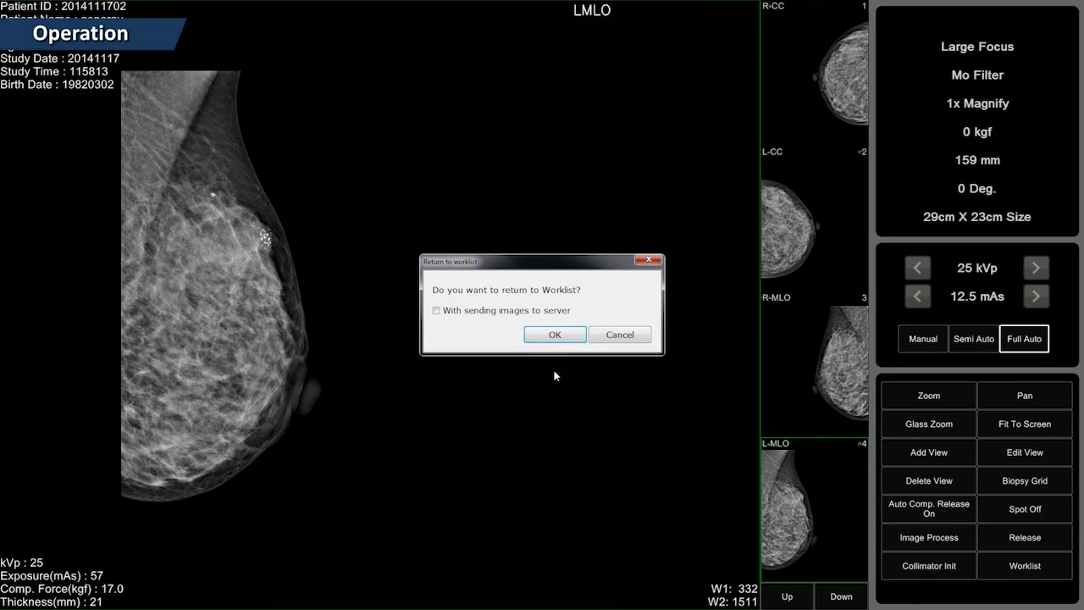
click(566, 344)
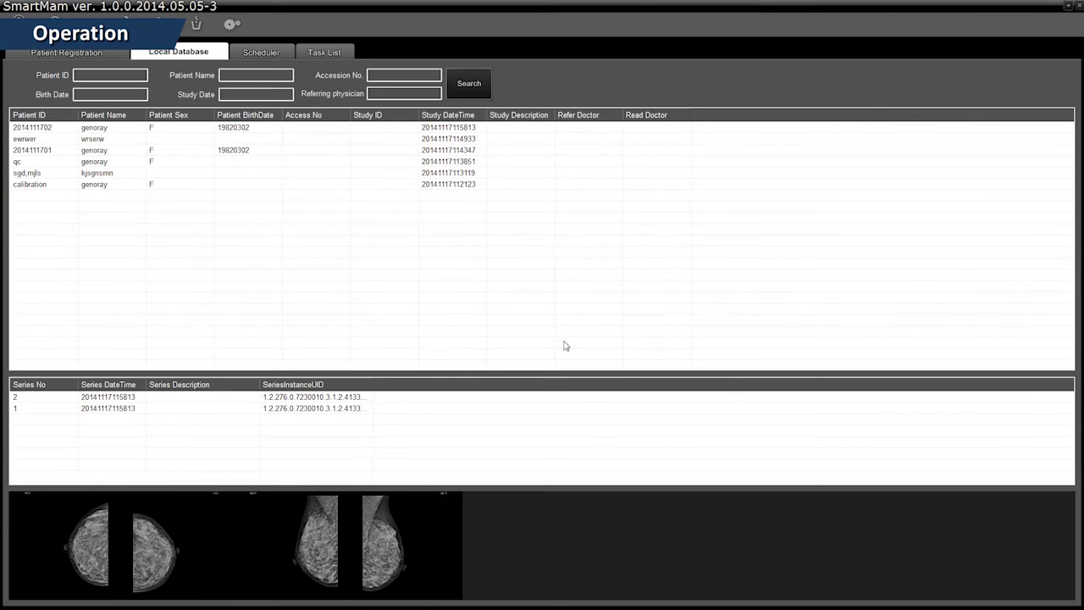